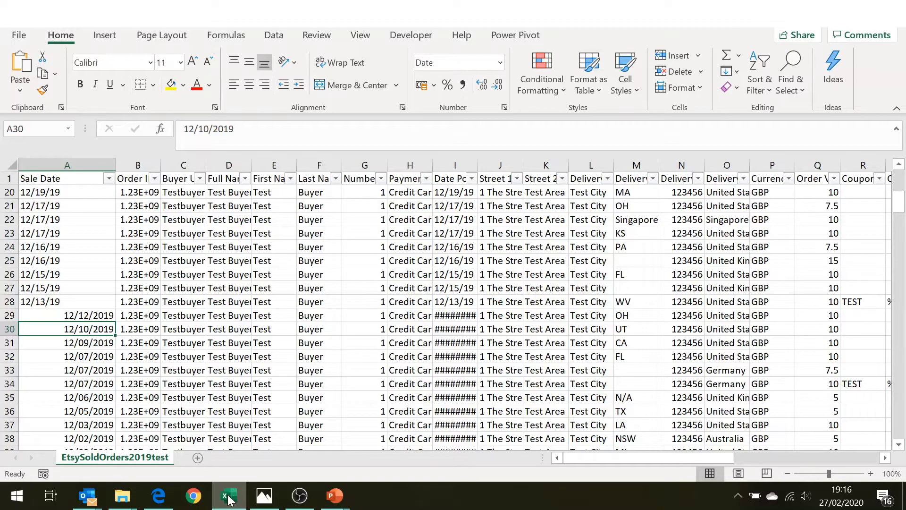
Inspect the US-style and date-type Sale Date cells and their number format options without changing anything
left_click_drag(72, 267, 72, 263)
left_click(74, 264)
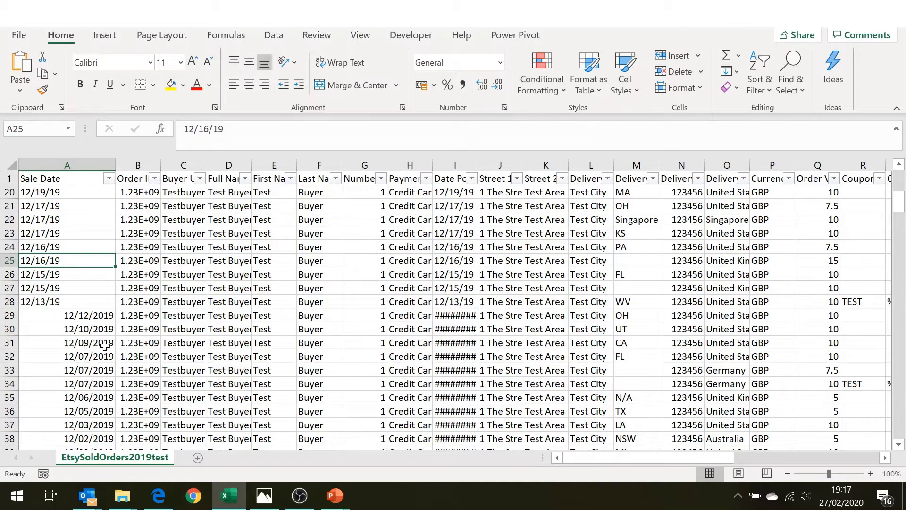
left_click(97, 331)
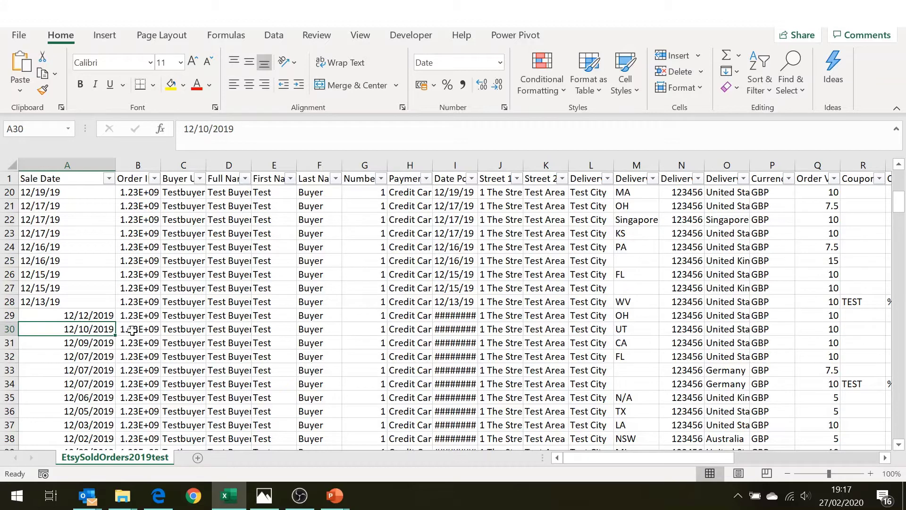
left_click(501, 65)
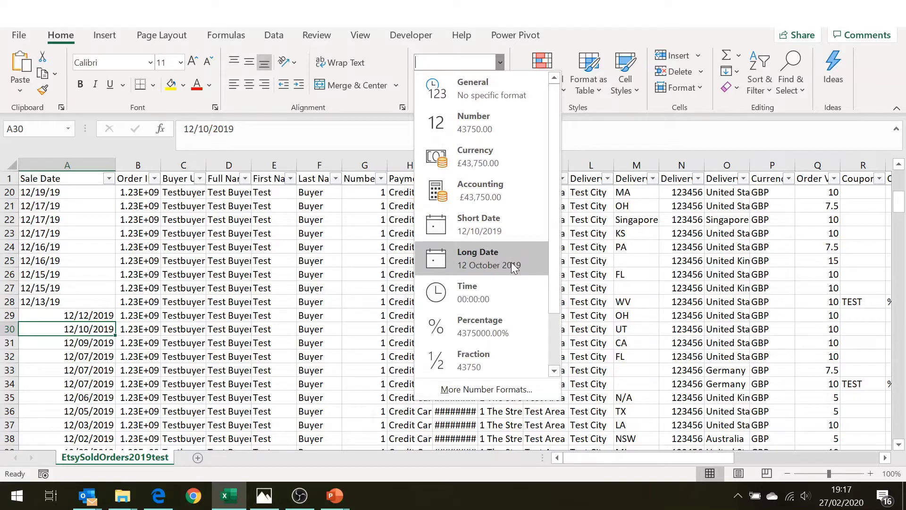
left_click(514, 266)
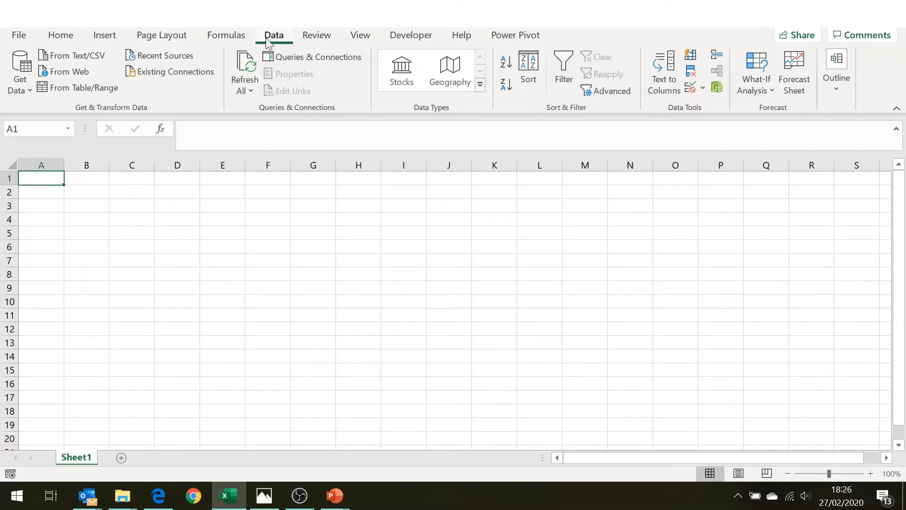
Import the EtsySoldOrders2019test CSV from the Test Data folder via From Text/CSV
left_click(20, 86)
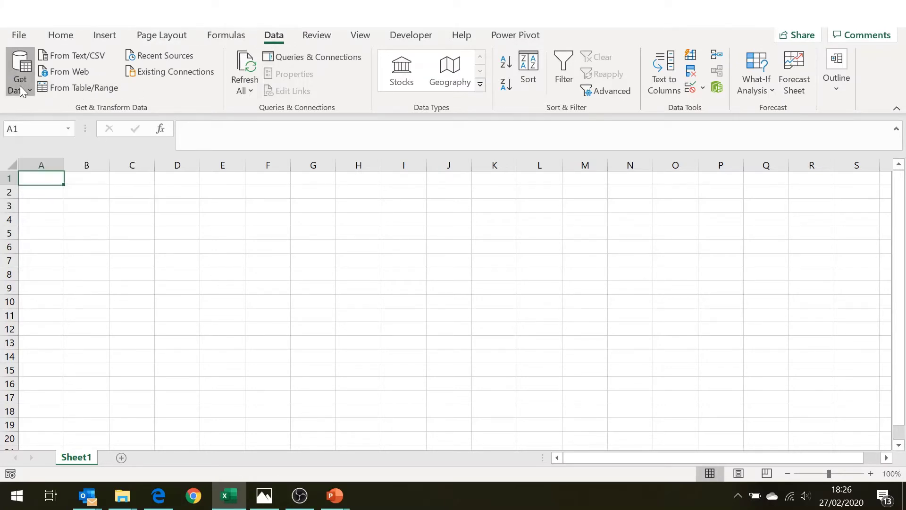
left_click(62, 55)
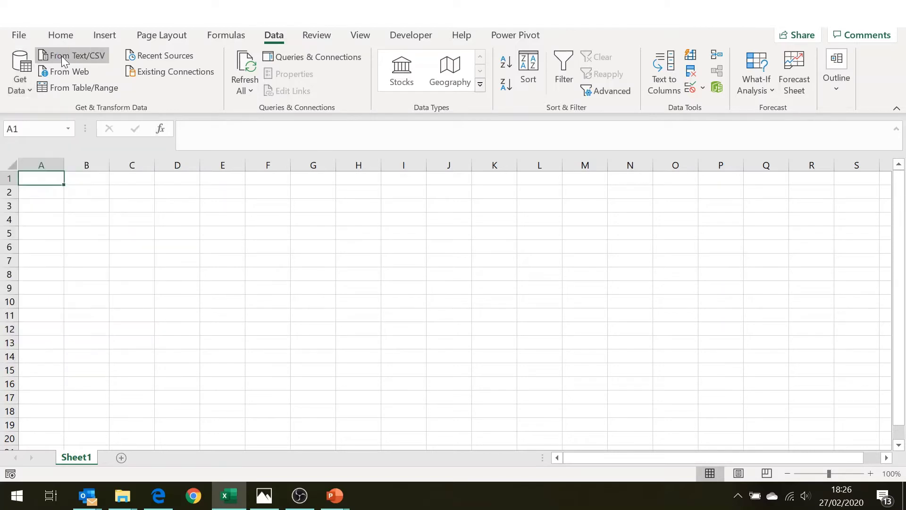
left_click(61, 55)
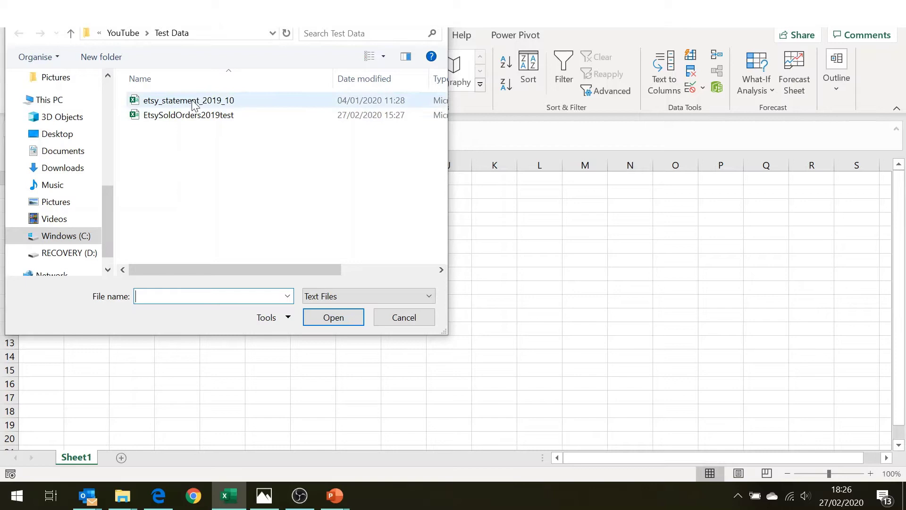
left_click(190, 118)
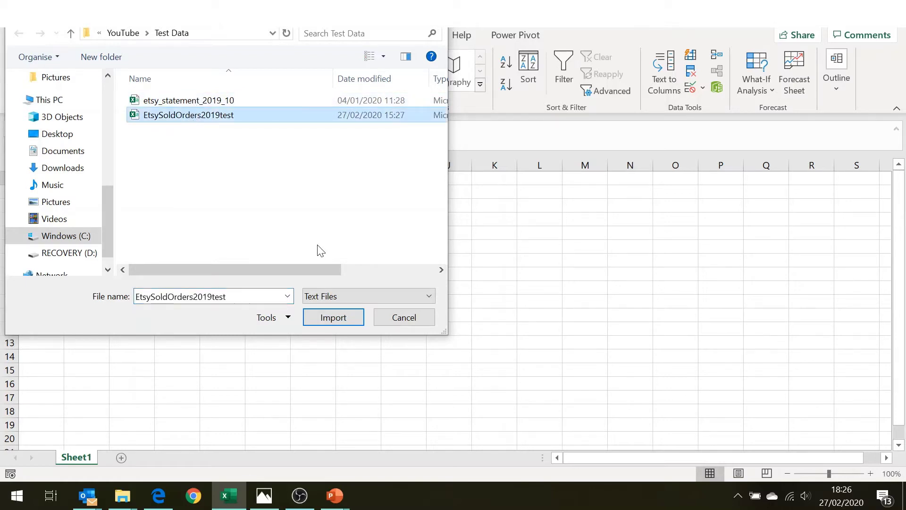
left_click(350, 319)
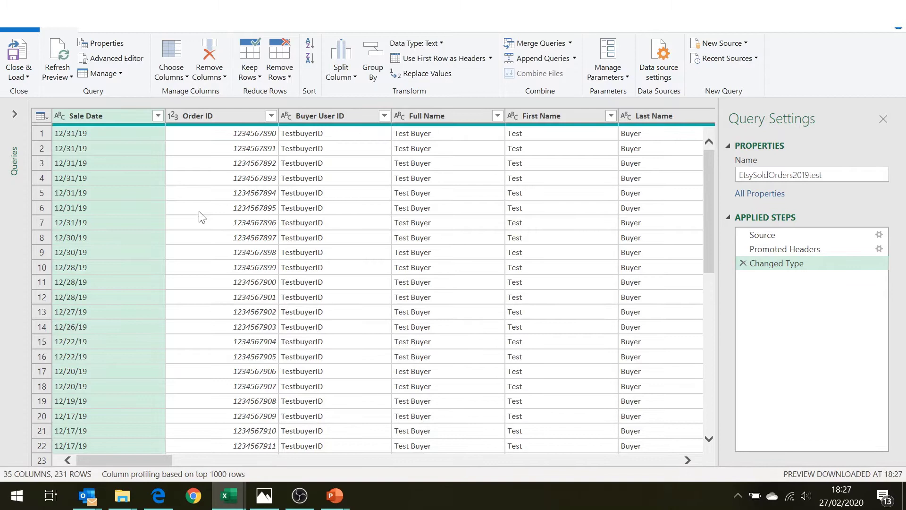
Change Sale Date's type to Date using the English (United States) locale
left_click(60, 116)
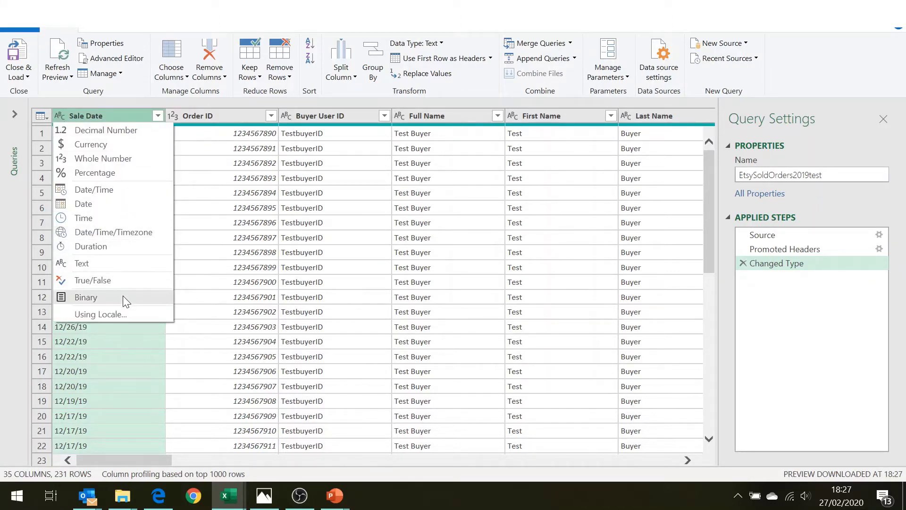
left_click(124, 313)
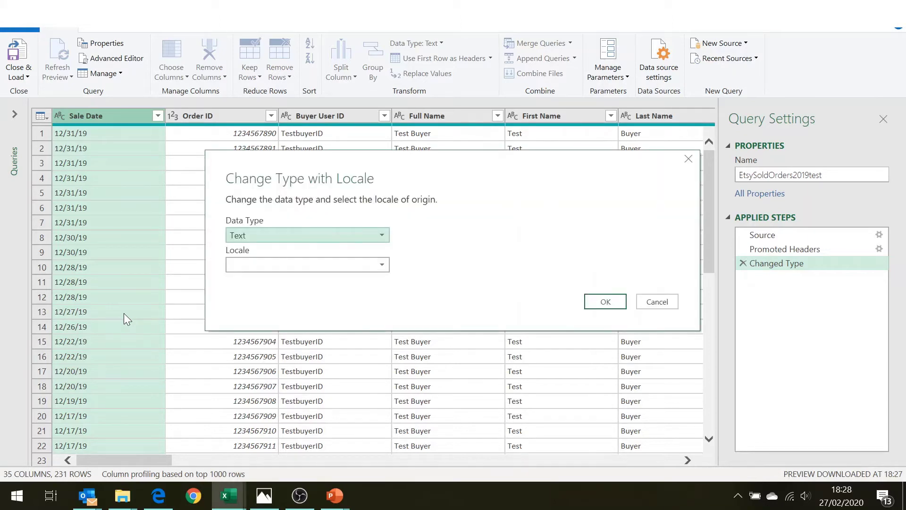
left_click(385, 238)
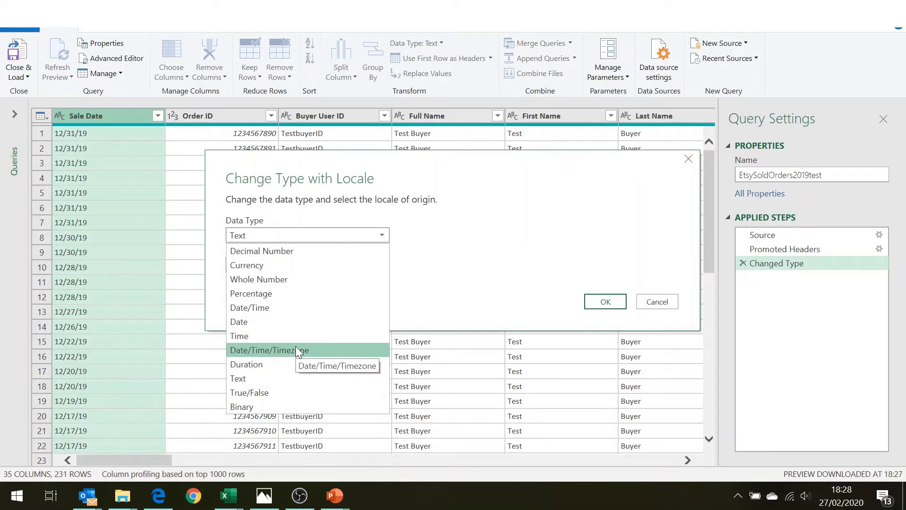
left_click(291, 323)
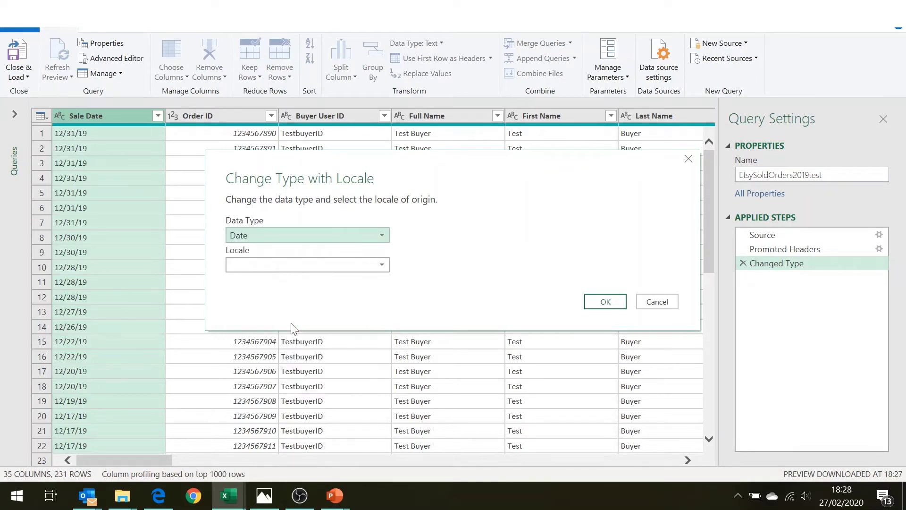
left_click(383, 267)
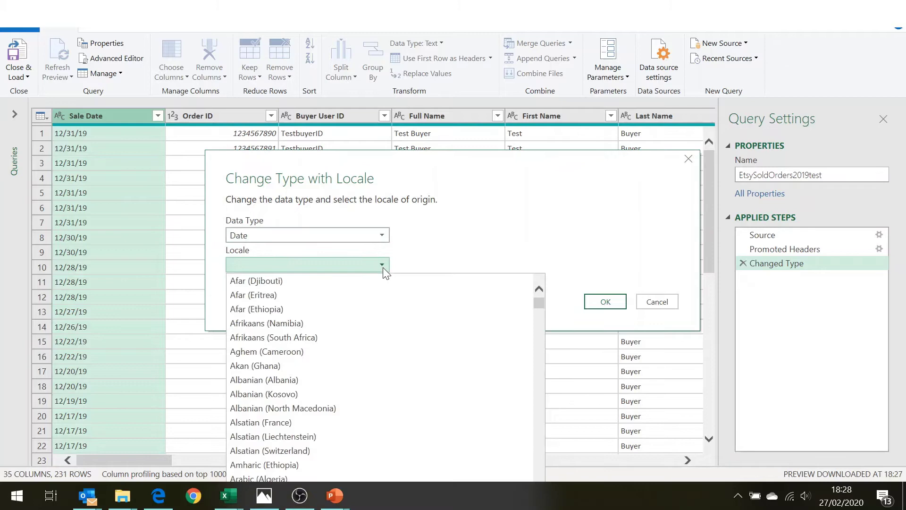
scroll(542, 431, "down", 5)
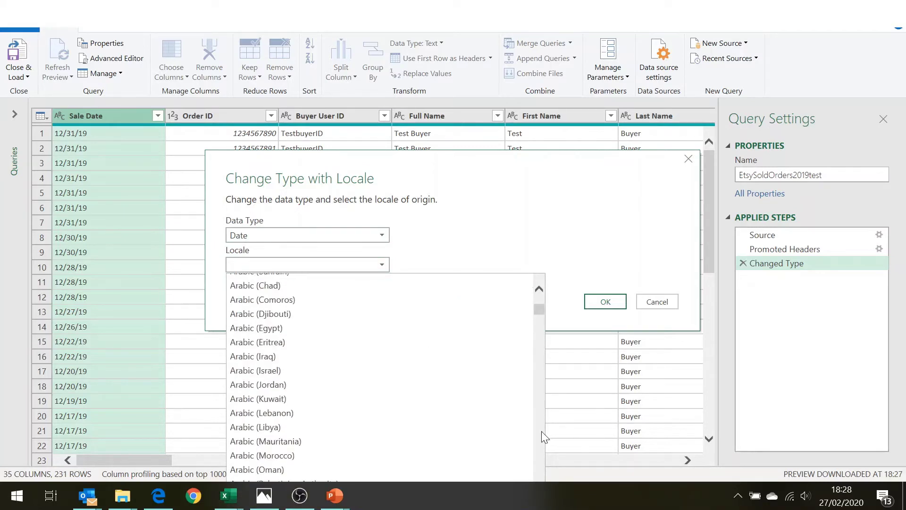
scroll(542, 431, "down", 20)
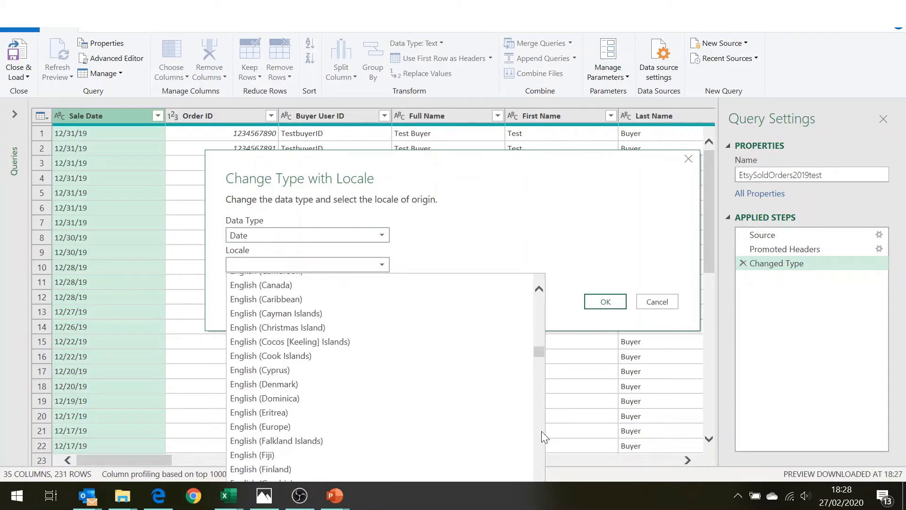
scroll(542, 431, "down", 13)
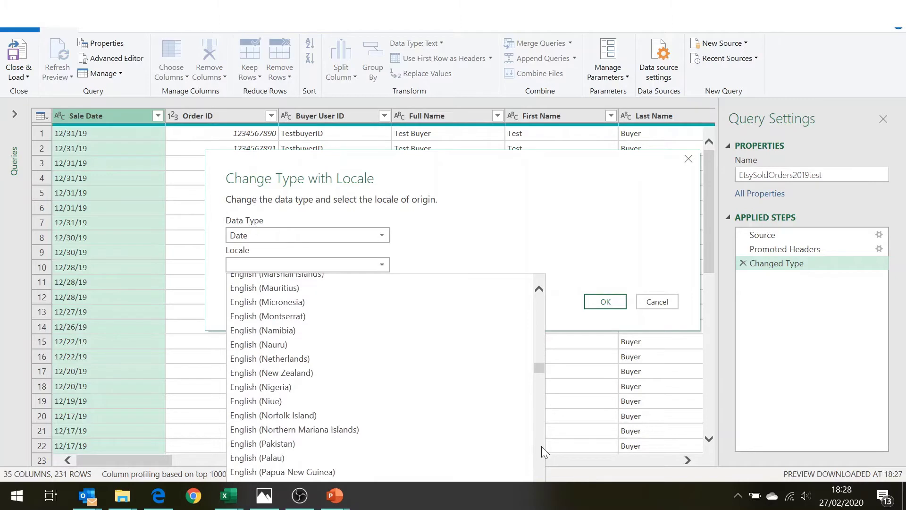
scroll(542, 447, "down", 11)
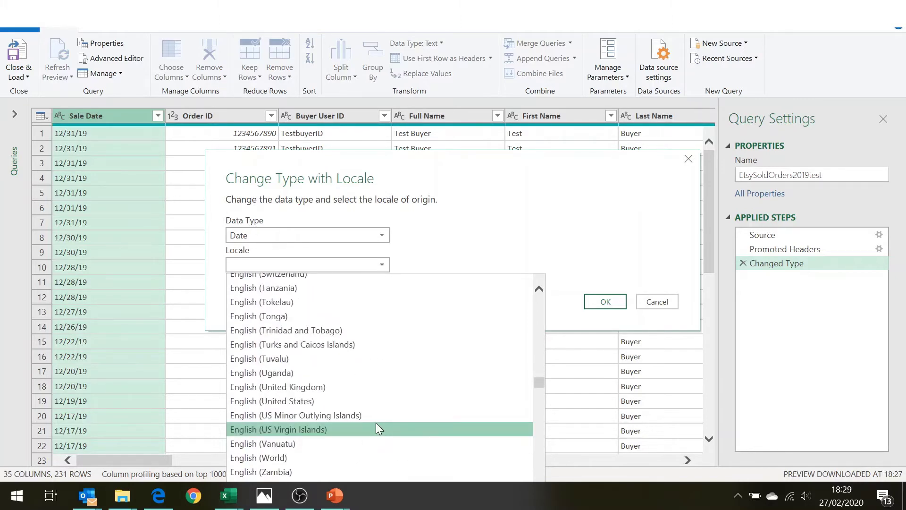
left_click(373, 402)
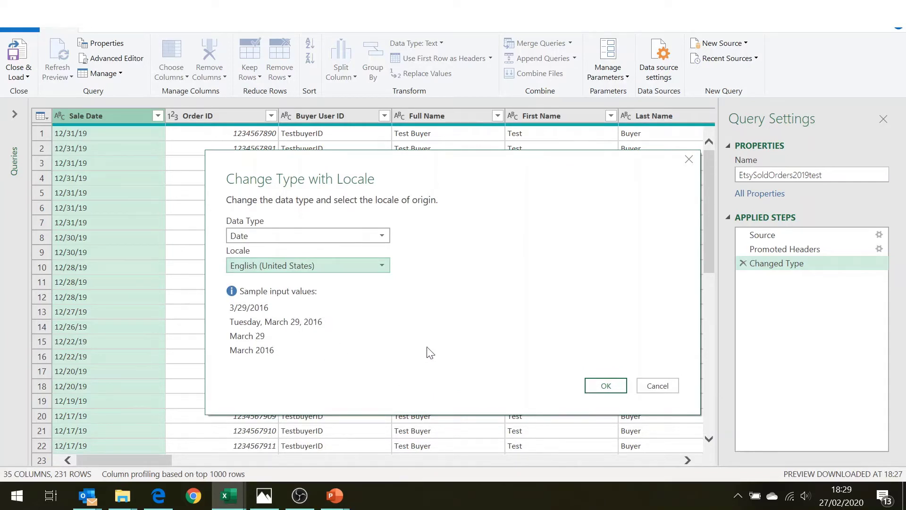
left_click(610, 387)
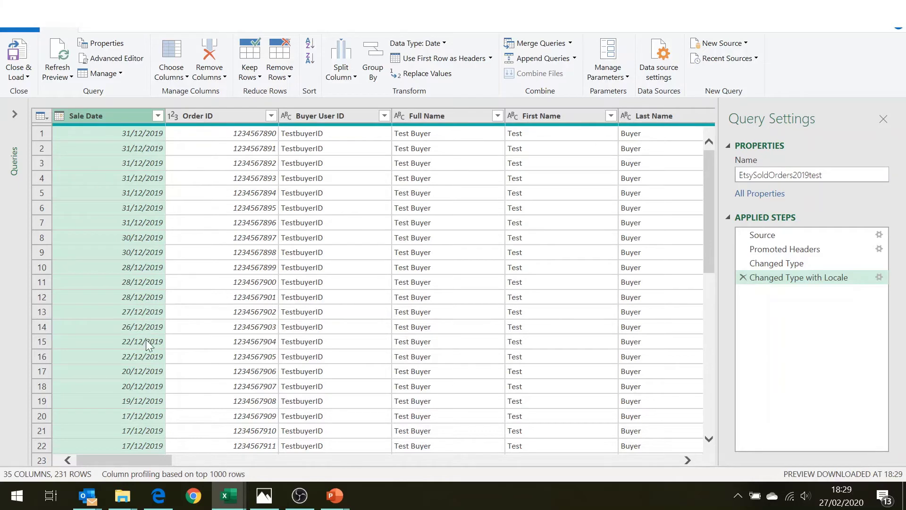
Change Date Posted's type to Date using the English (United States) locale
left_click(653, 461)
left_click(361, 116)
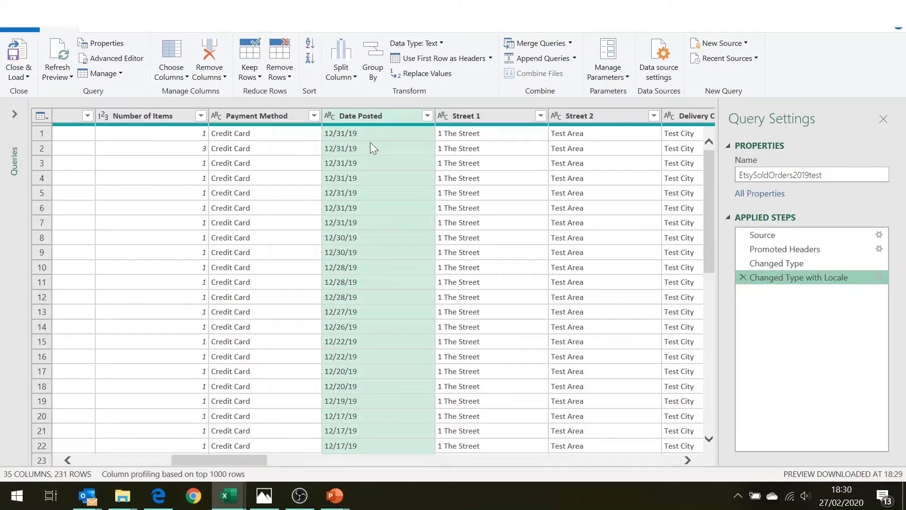
left_click(330, 117)
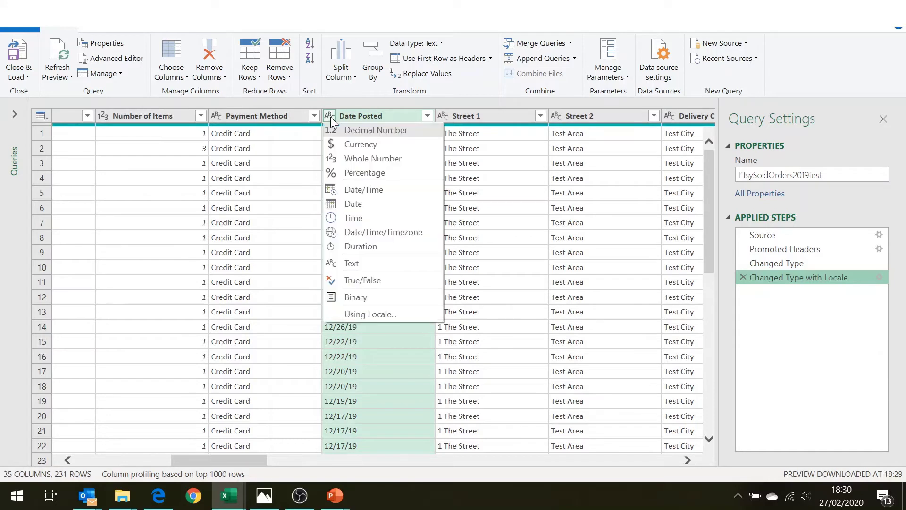
left_click(357, 314)
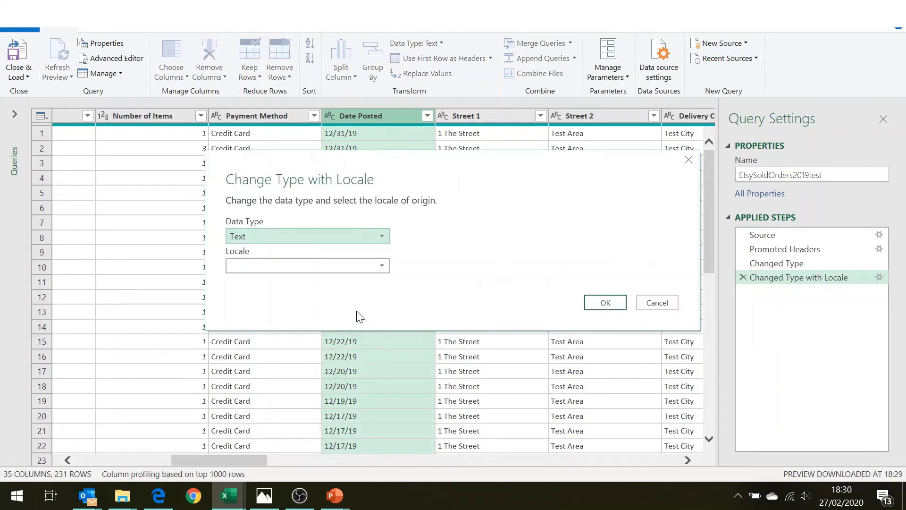
left_click(380, 237)
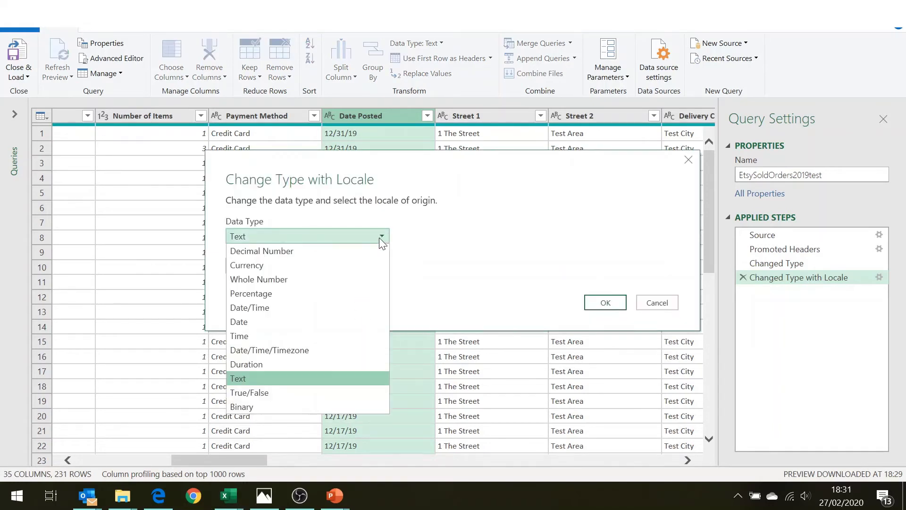
left_click(257, 320)
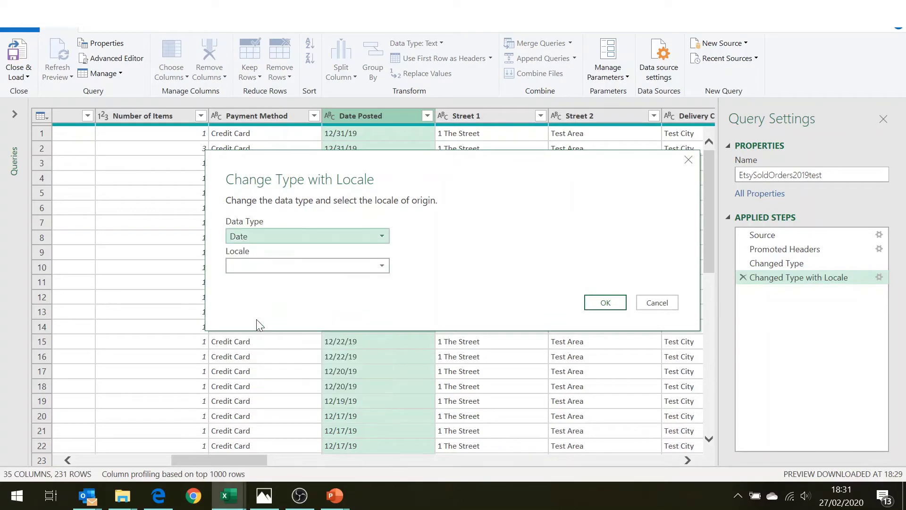
left_click(383, 266)
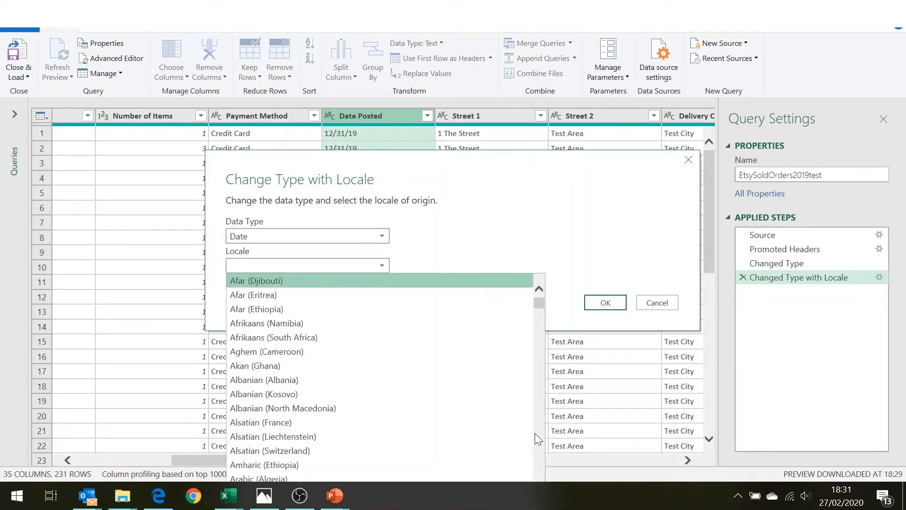
scroll(537, 440, "down", 9)
scroll(537, 440, "down", 20)
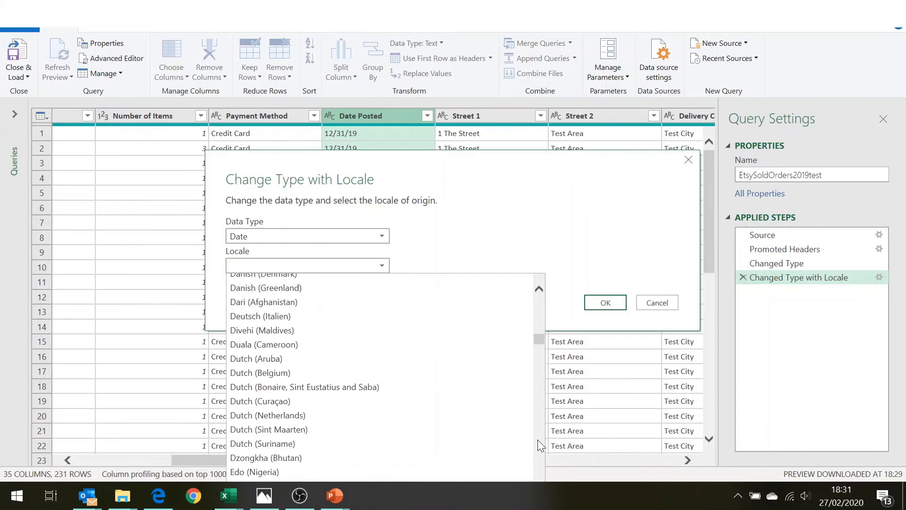
scroll(537, 440, "down", 20)
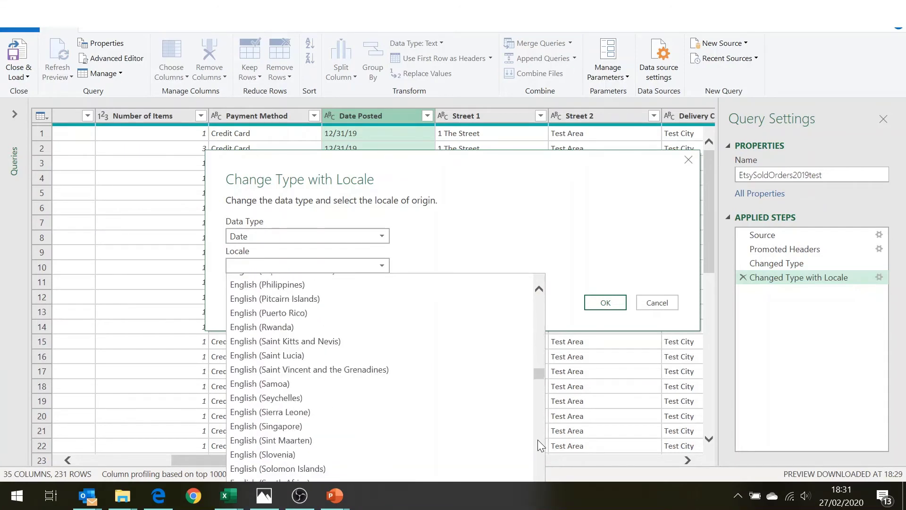
left_click(356, 400)
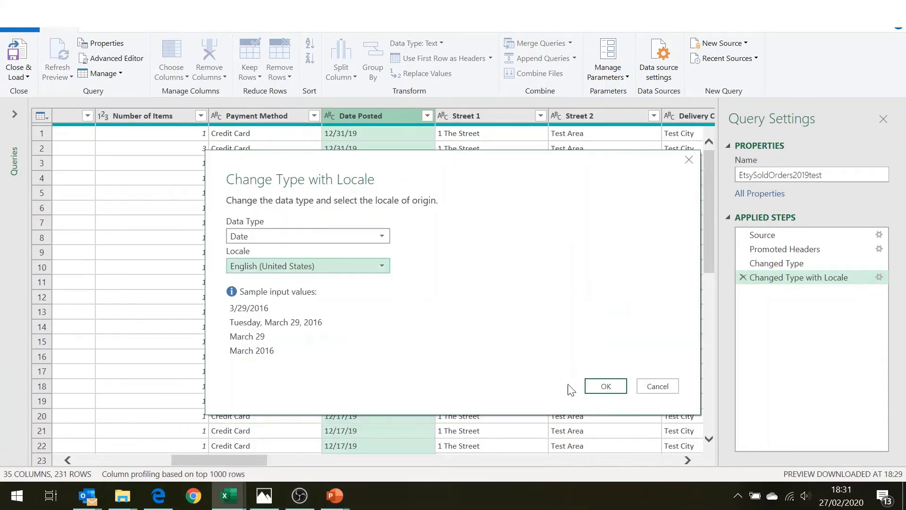
left_click(607, 387)
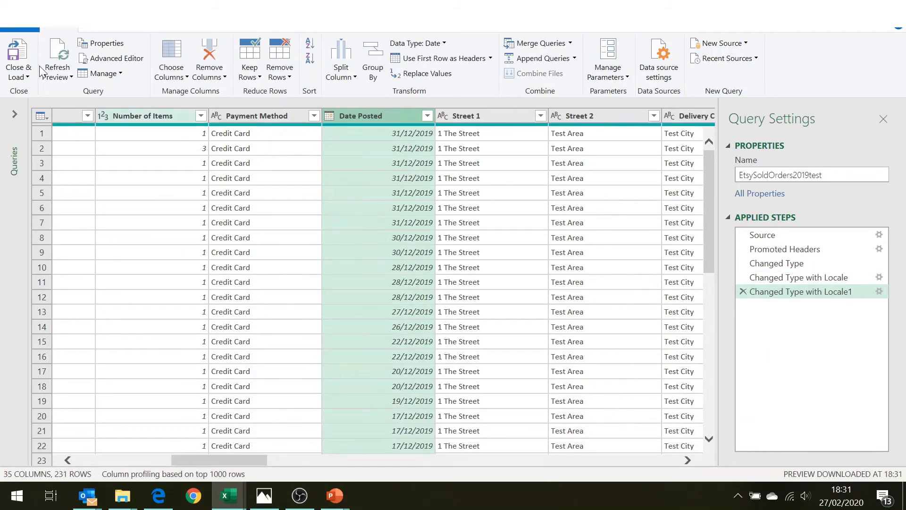
Close & Load the EtsySoldOrders2019test query into a new worksheet table
left_click(27, 79)
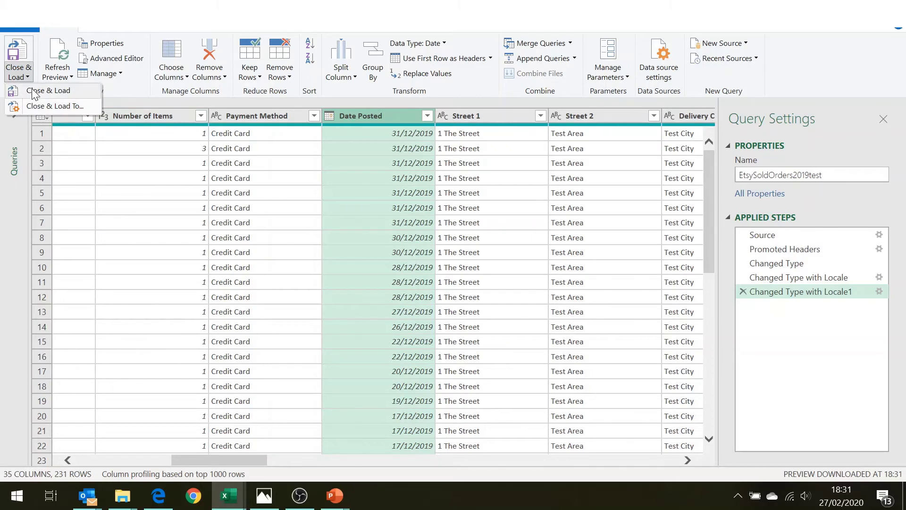
left_click(32, 89)
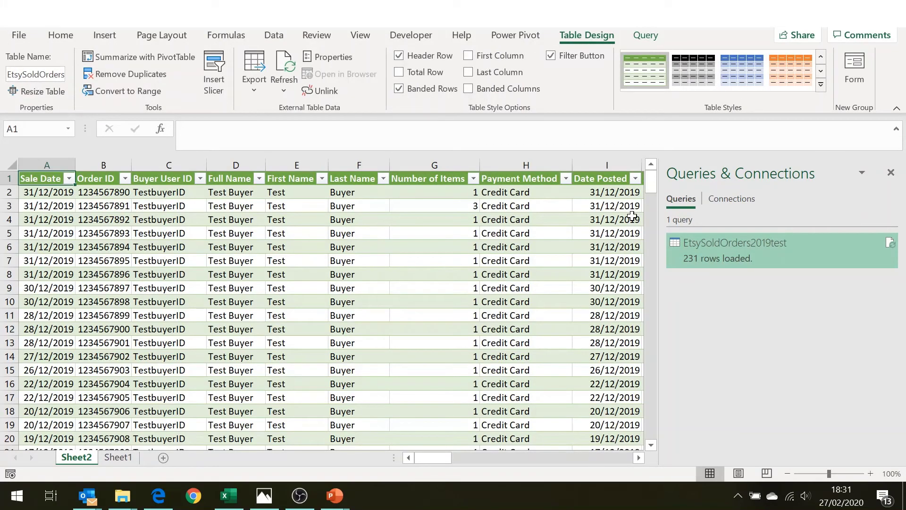
Close the Queries & Connections pane and review the Sale Date filter, keeping all dates selected
left_click(892, 173)
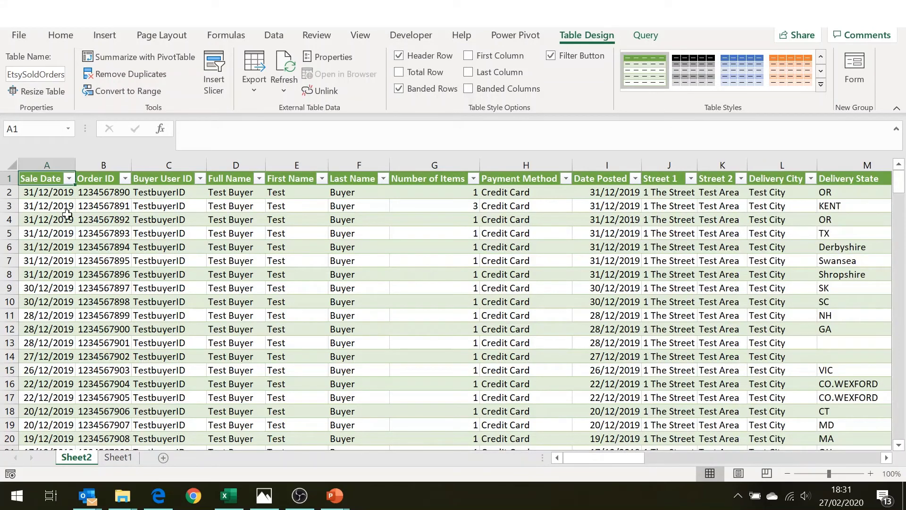
left_click(69, 178)
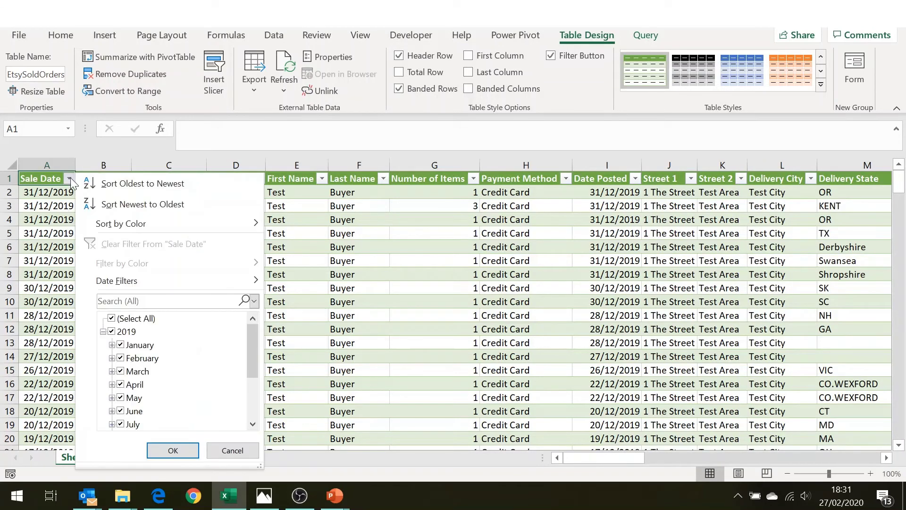
left_click(112, 332)
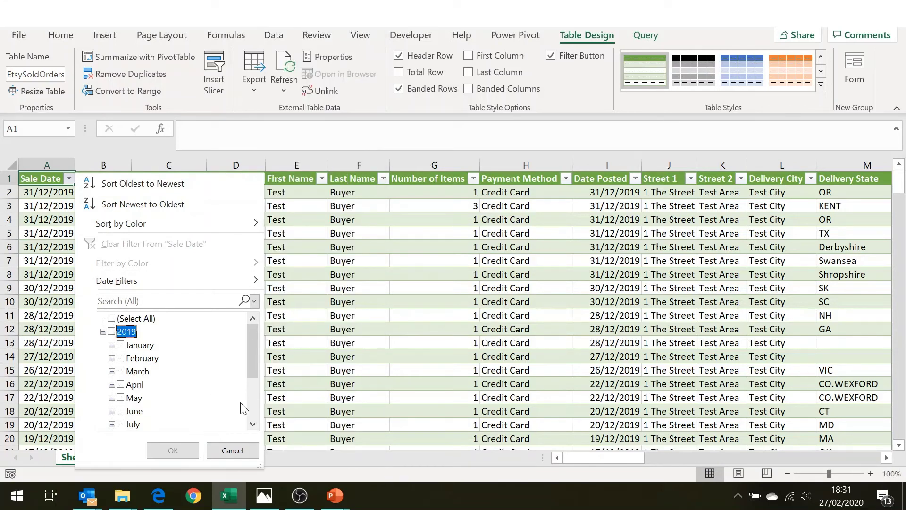
left_click(251, 406)
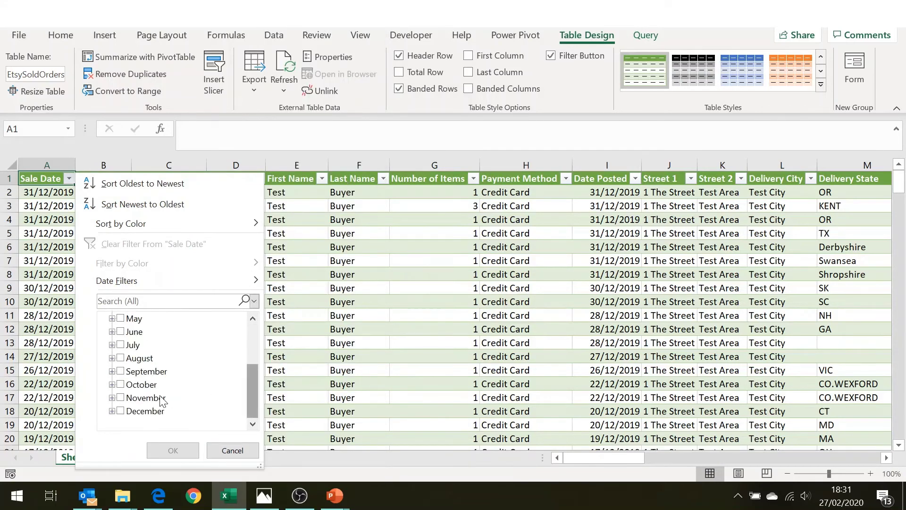
left_click(113, 411)
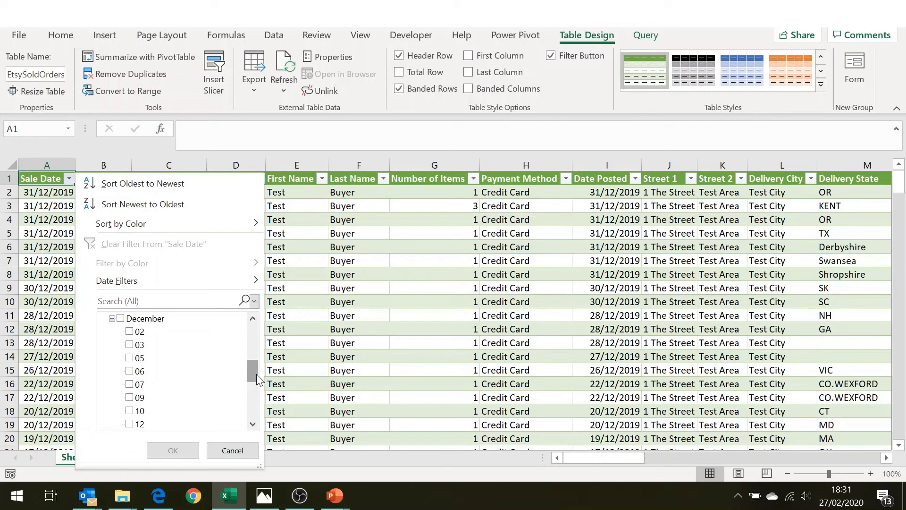
left_click_drag(254, 372, 256, 322)
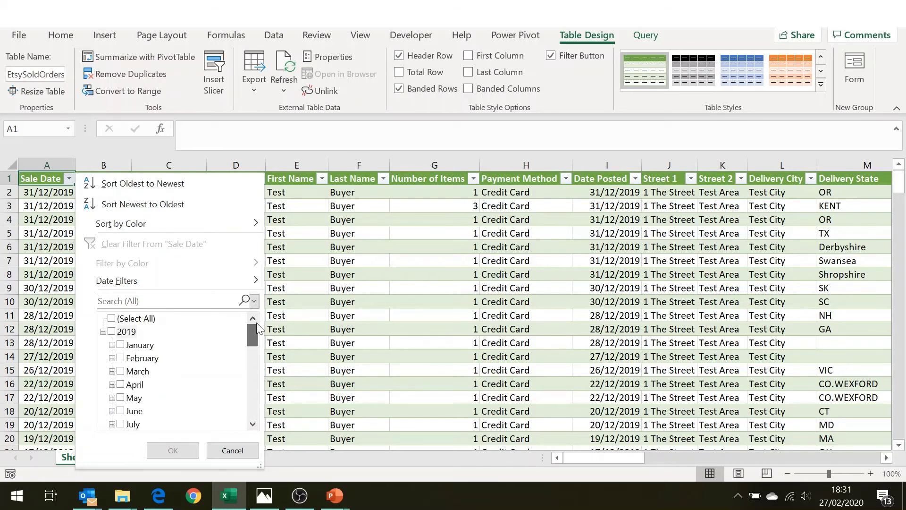
left_click(112, 319)
left_click(174, 449)
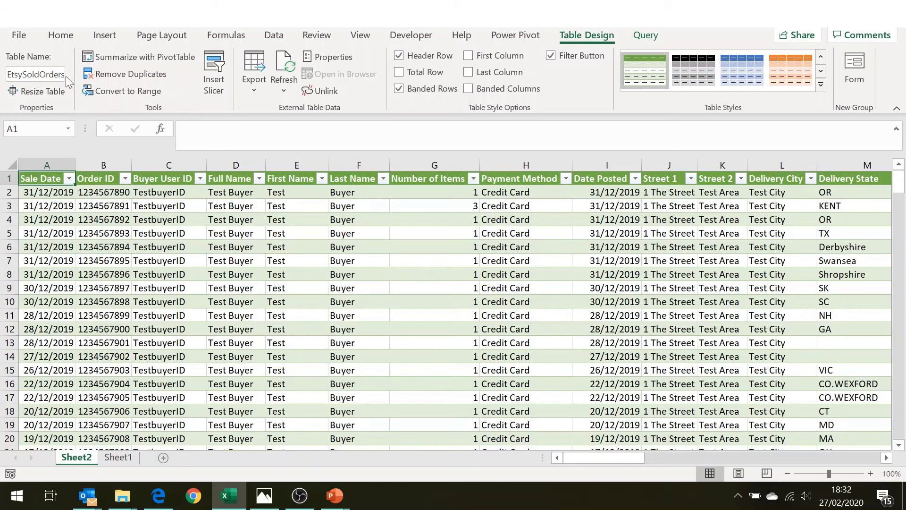
Save the workbook as '2019 Orders' (.xlsx) in the Spreadsheets folder
left_click(24, 37)
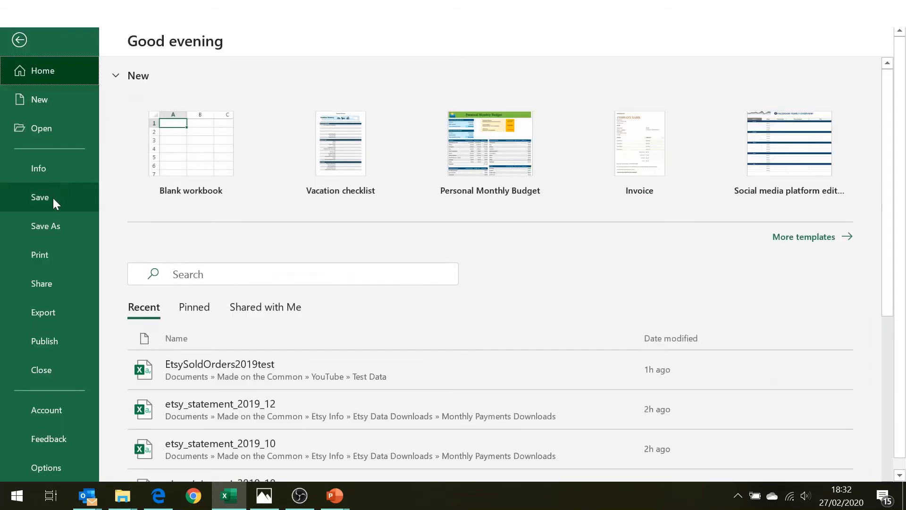
left_click(54, 225)
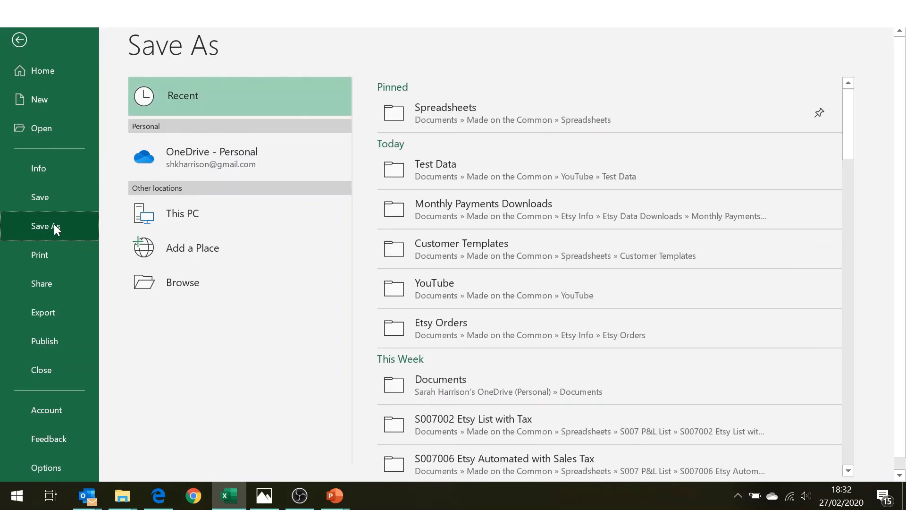
left_click(449, 123)
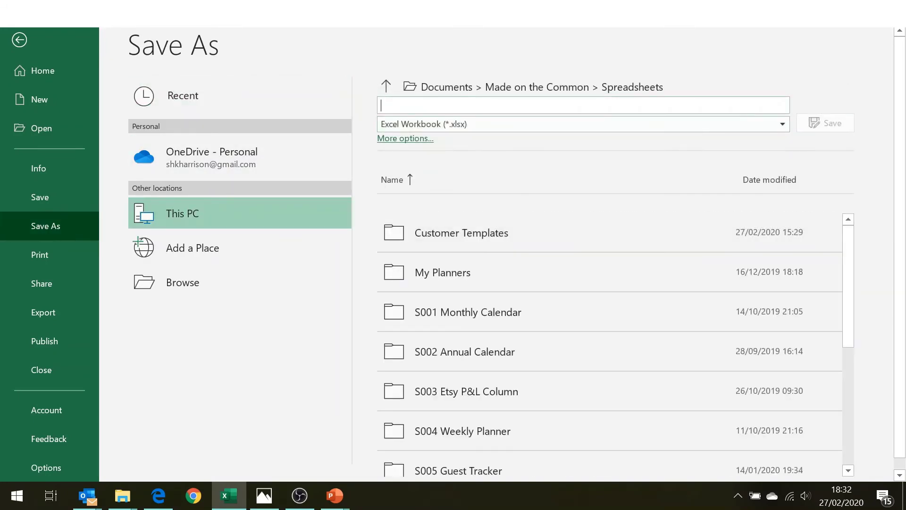
type("2019 ")
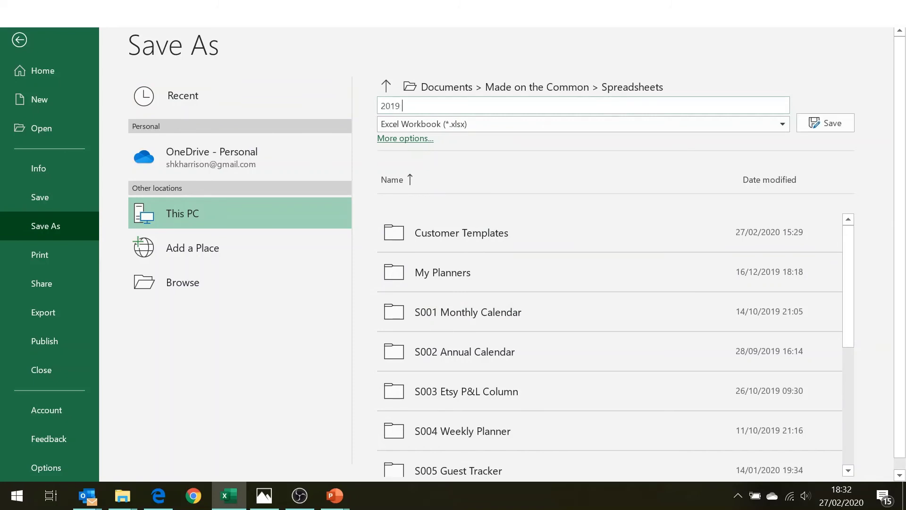
type("Orders")
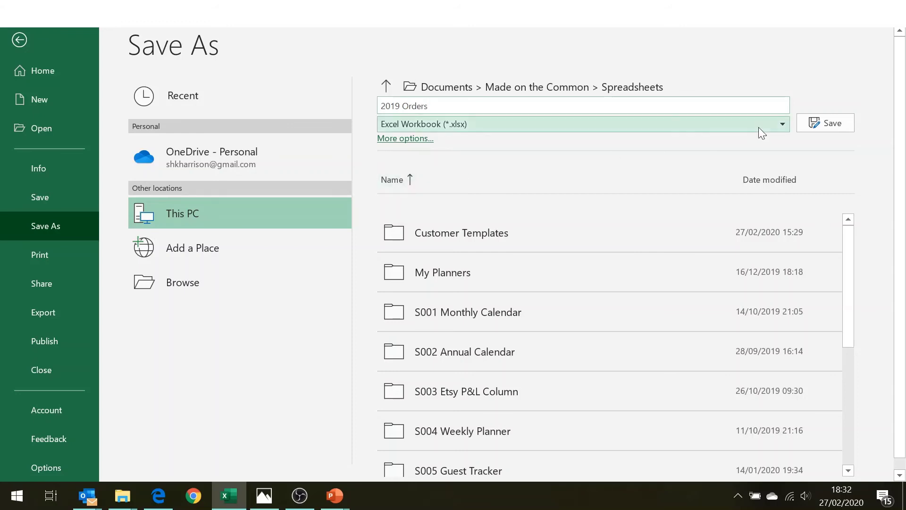
left_click(823, 123)
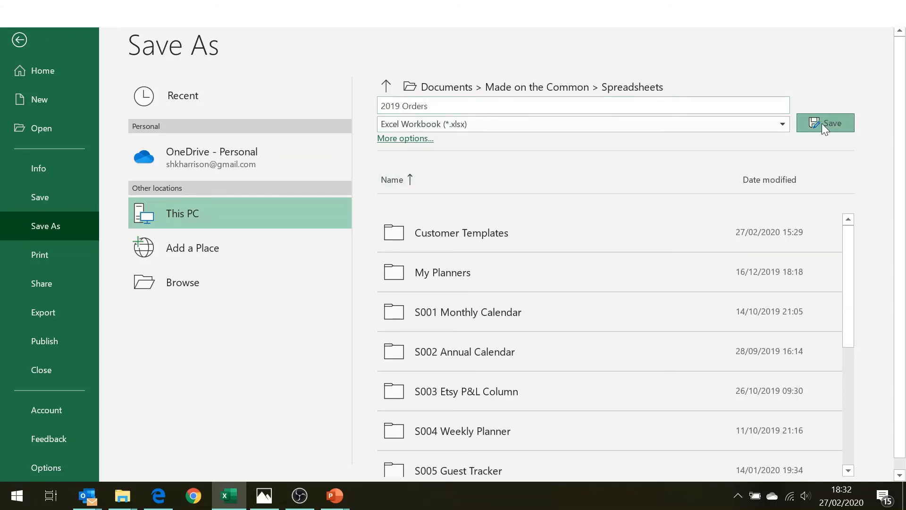